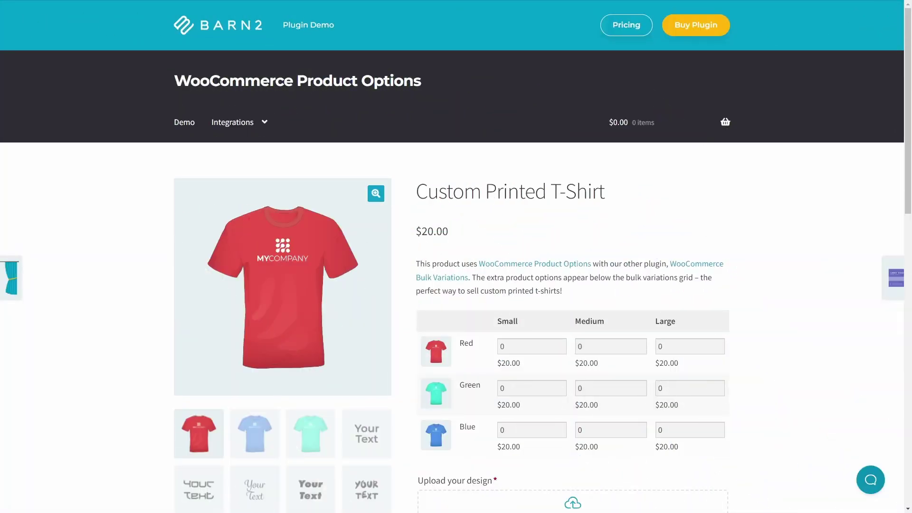
Step: Scroll through the T-Shirt page to review its Size, Front and Back options
scroll(865, 167, down, 2)
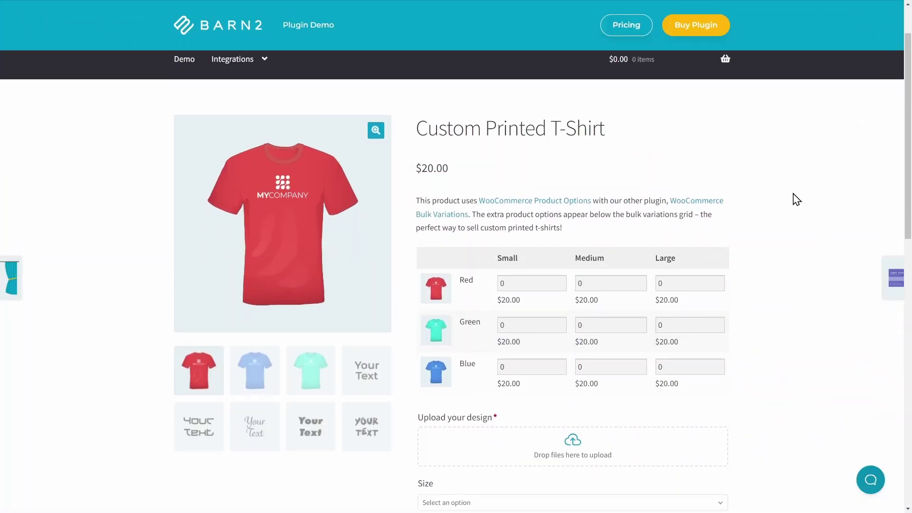
scroll(800, 257, down, 5)
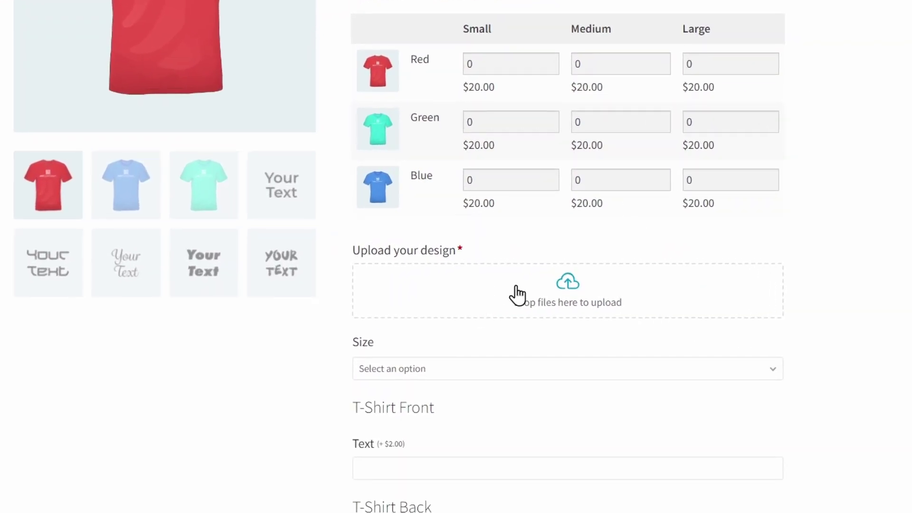
scroll(790, 257, down, 4)
scroll(788, 249, down, 2)
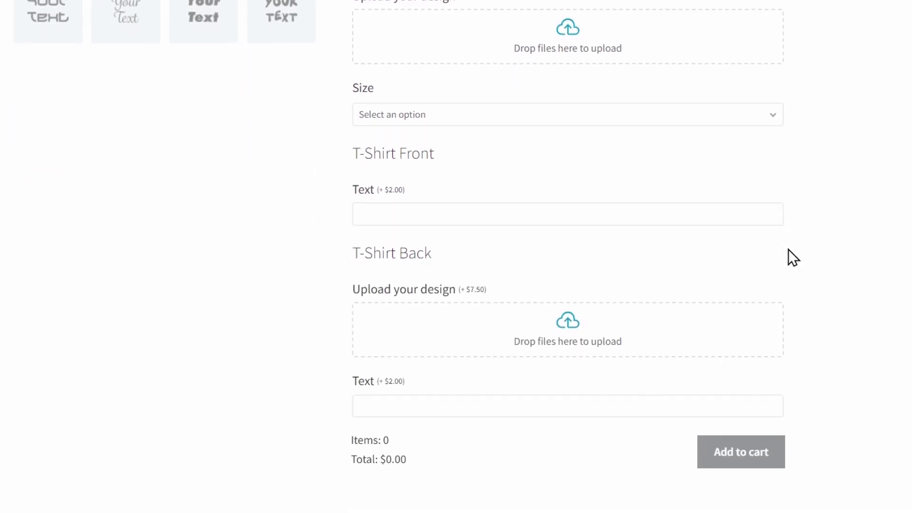
scroll(789, 249, up, 1)
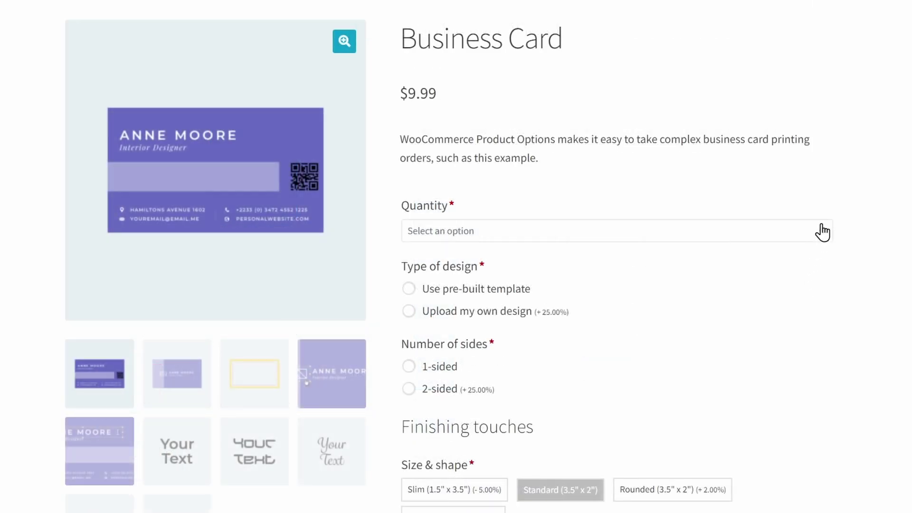
Step: Choose 20 business cards with Upload my own design and check the $37.49 total
click(823, 232)
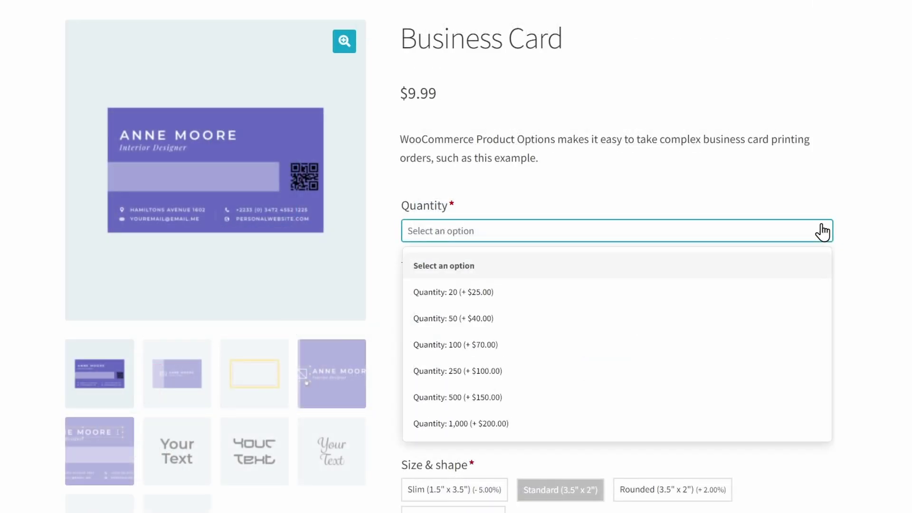
click(444, 293)
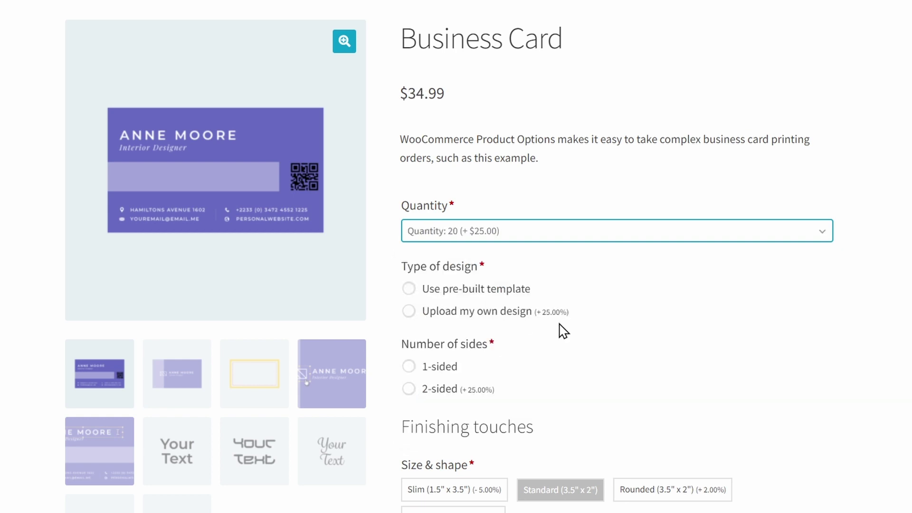
click(409, 312)
scroll(597, 332, down, 3)
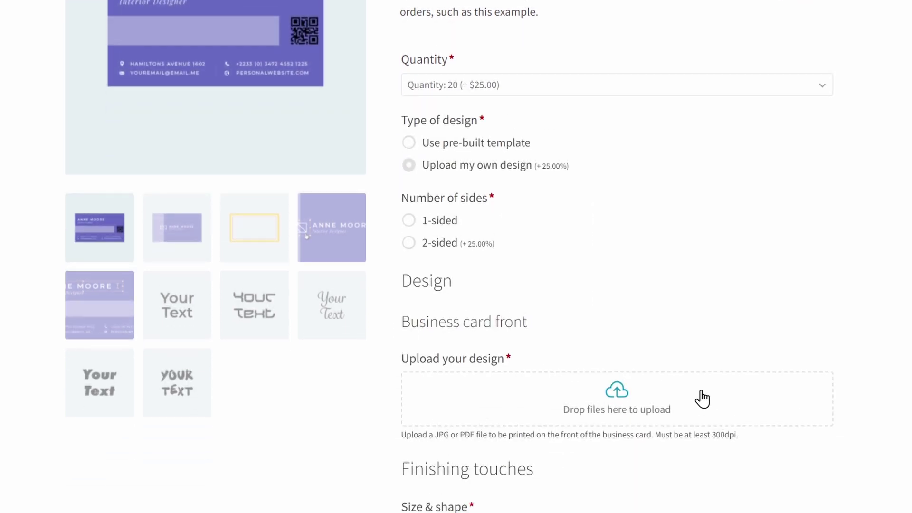
scroll(599, 413, down, 6)
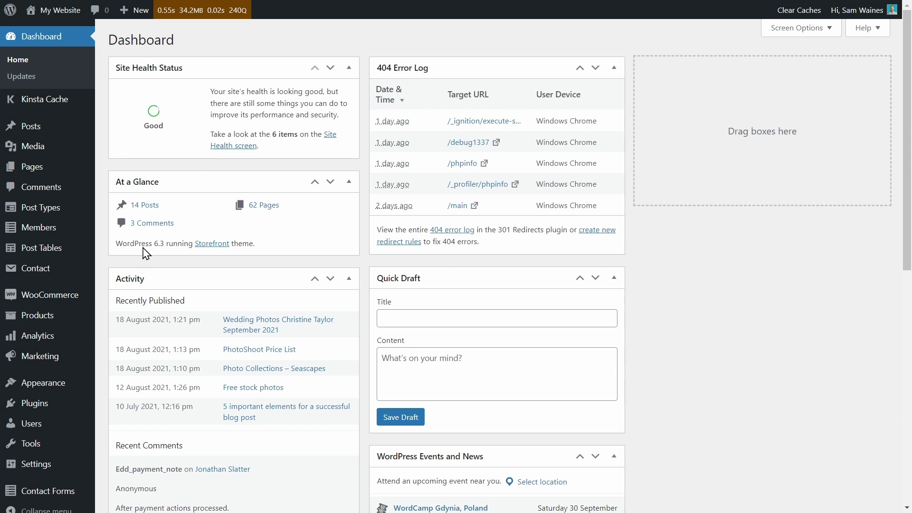
Step: Go to Plugins > Add New and bring up the Upload Plugin zip form
mouse_move(41, 406)
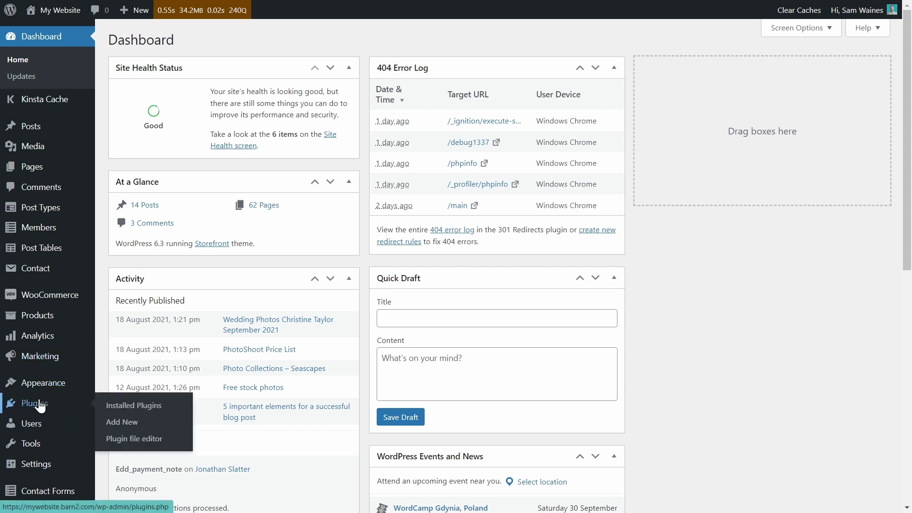
click(124, 422)
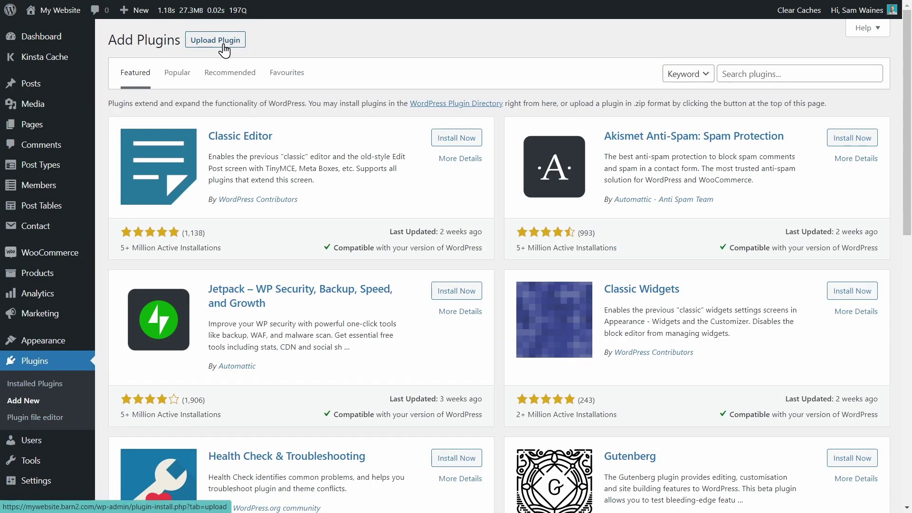
click(224, 50)
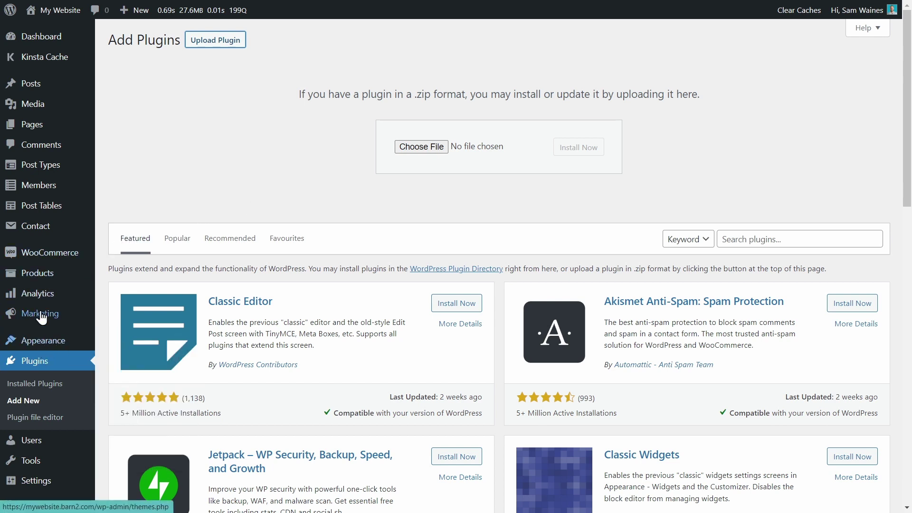
Step: In Products > Product Options, verify the licence is active in Settings, then start a new group
mouse_move(38, 272)
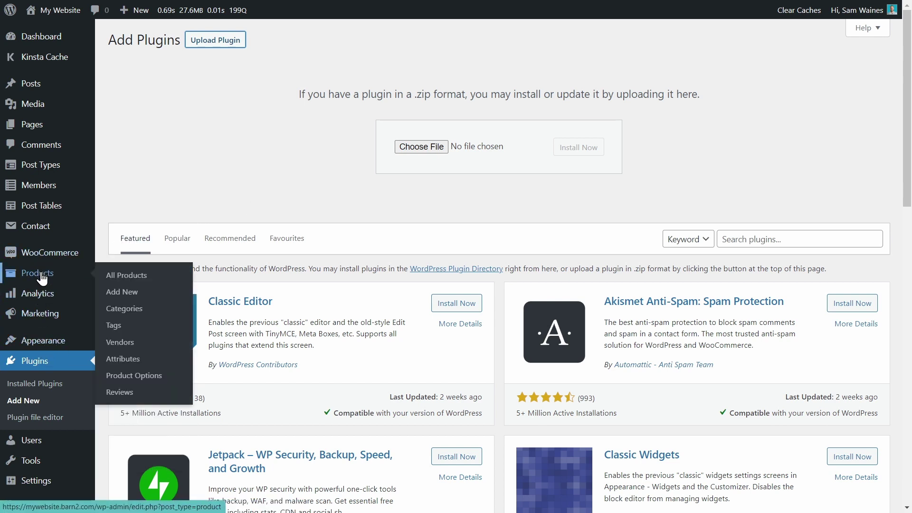
click(154, 377)
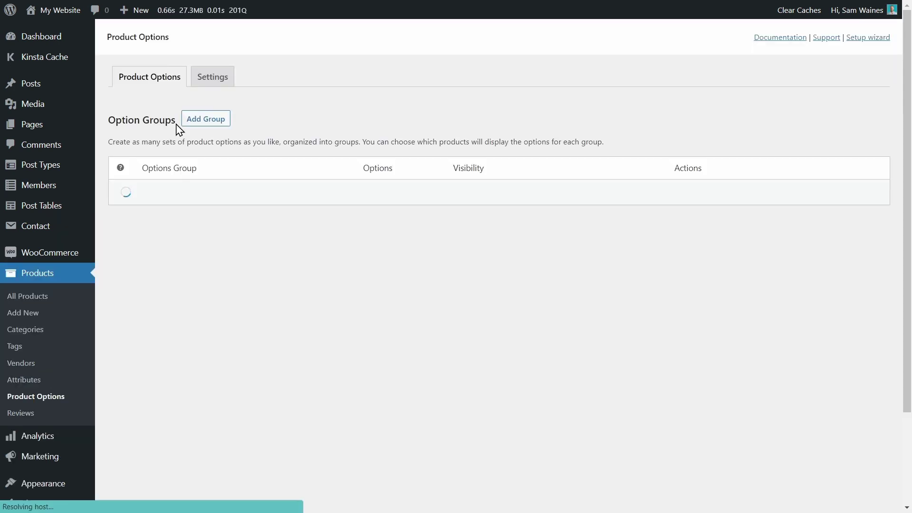
click(216, 81)
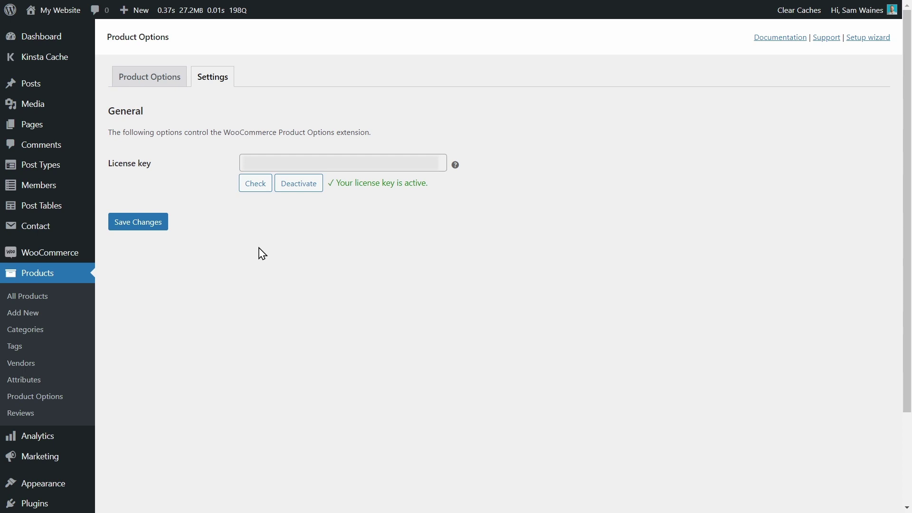
click(133, 83)
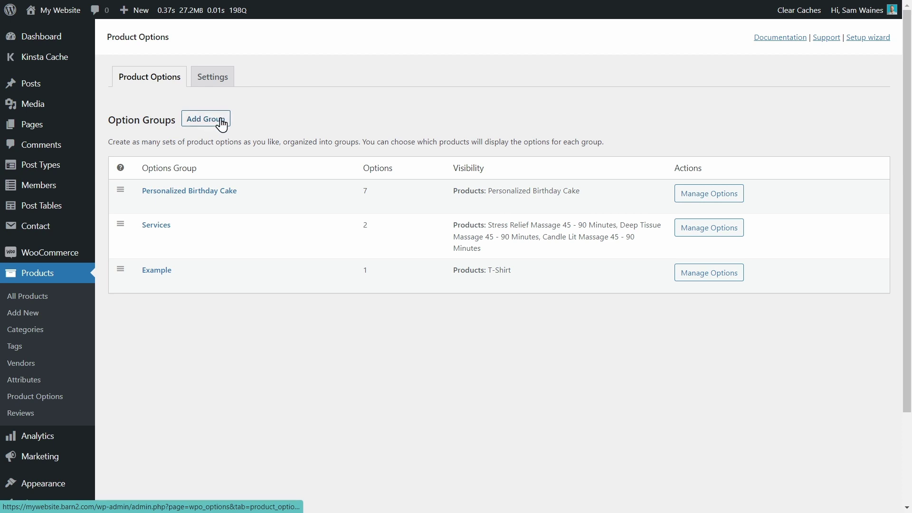
click(222, 122)
Step: Name the group 'Image Upload' and include only the T-Shirt product, found by searching 'shirt'
click(283, 152)
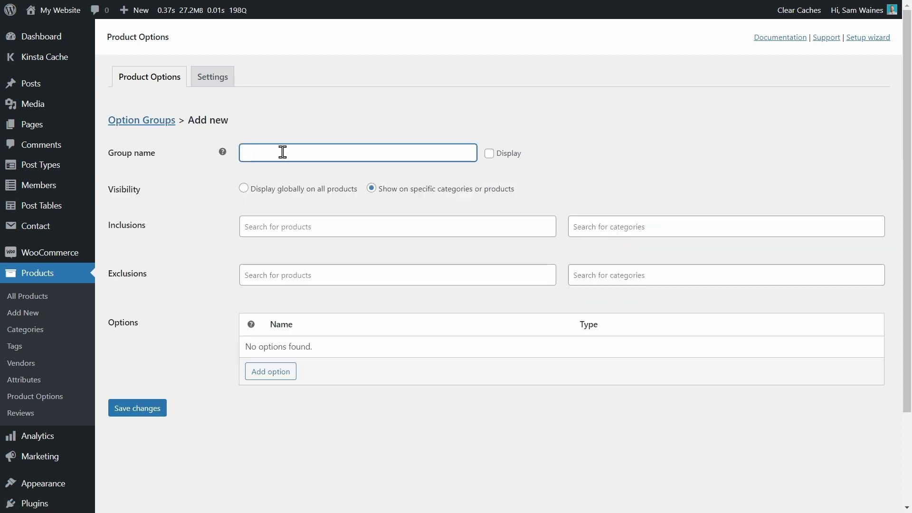
text(Image Upload)
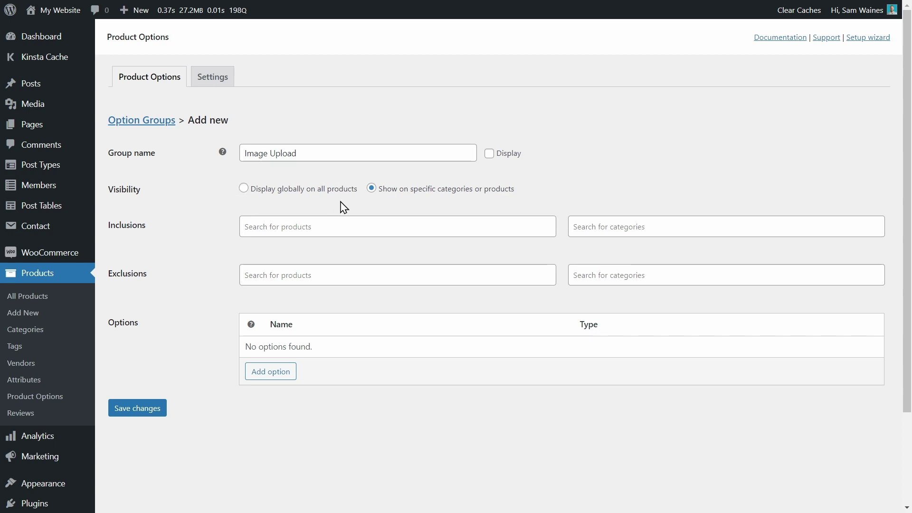
click(269, 227)
text(shirt)
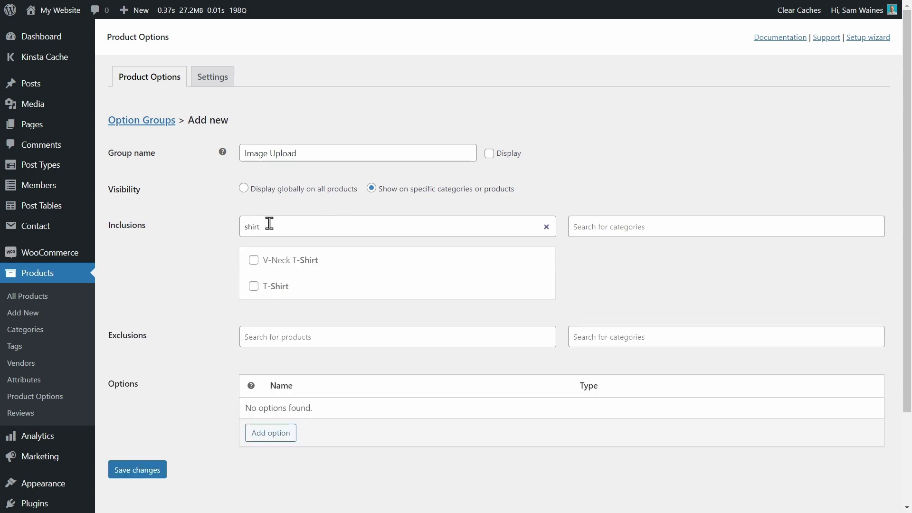
click(255, 287)
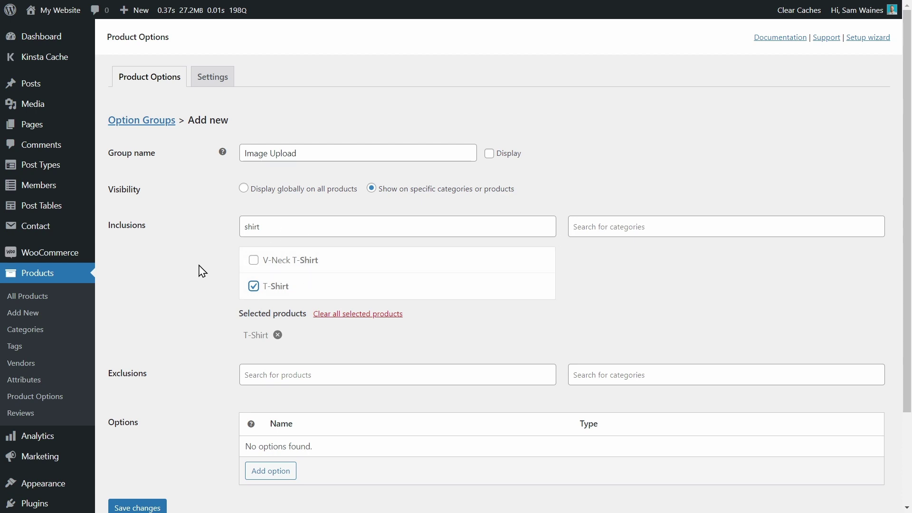
scroll(196, 312, down, 2)
scroll(196, 313, down, 1)
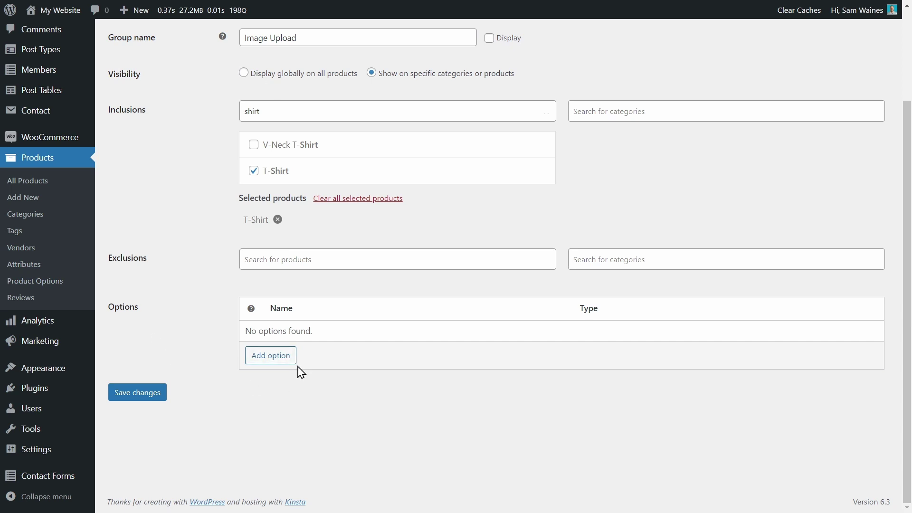
Step: Add a File Upload option to the group with the choice label 'Upload Image'
click(269, 363)
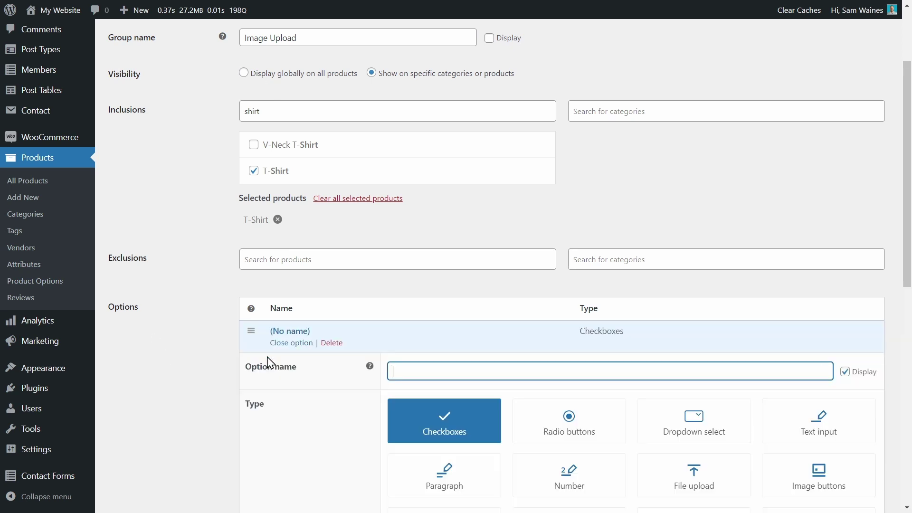
scroll(311, 379, down, 3)
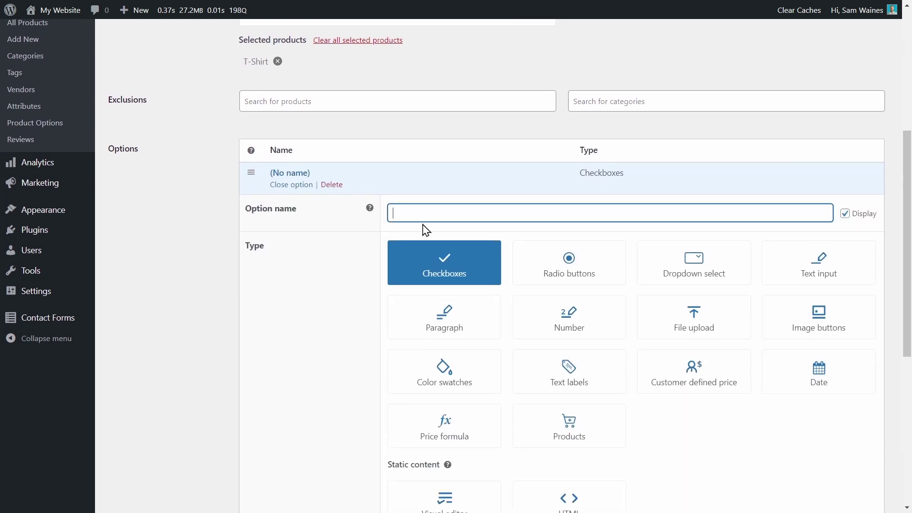
text(File Upload)
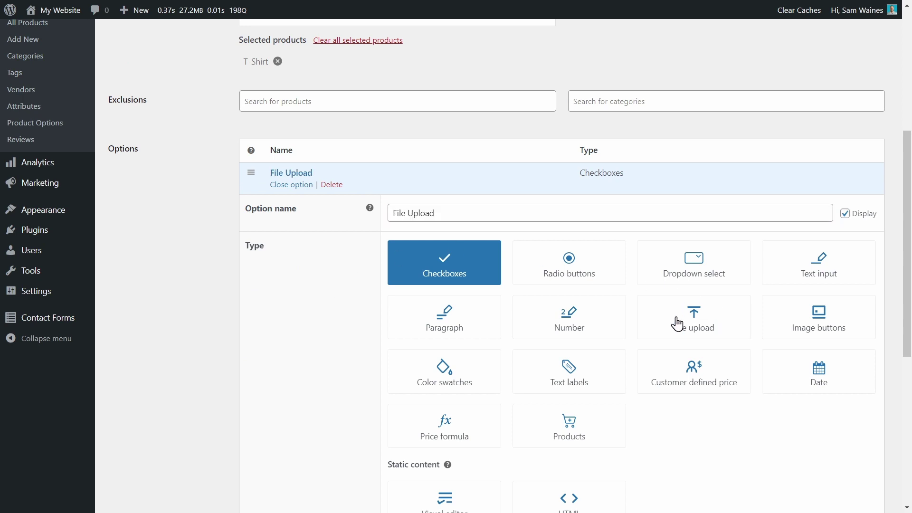
click(694, 321)
scroll(692, 320, down, 6)
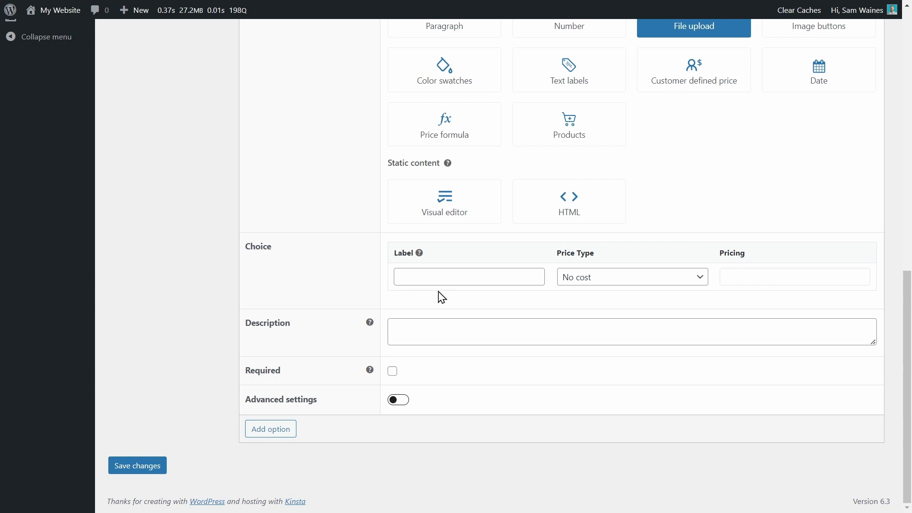
click(419, 275)
text(Upload Image)
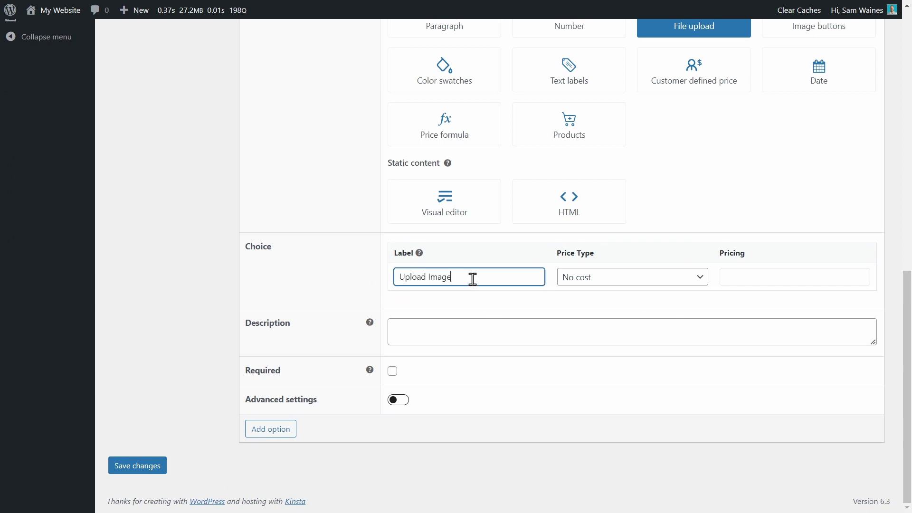
Step: Set the upload's price type to No cost, mark it required, and save the group
click(621, 285)
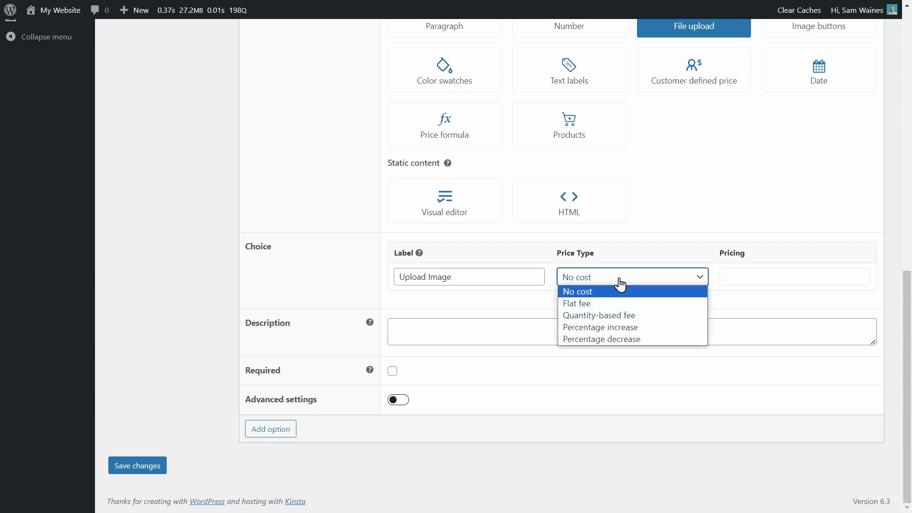
click(592, 312)
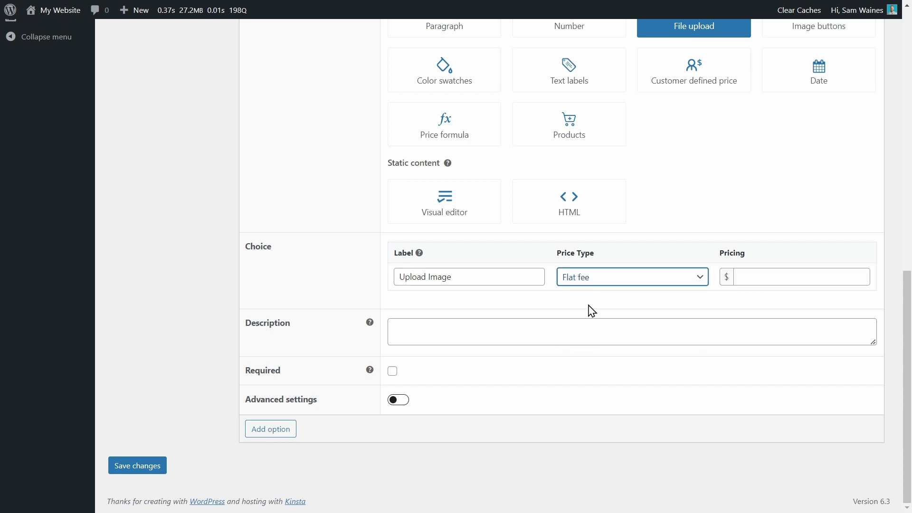
click(759, 276)
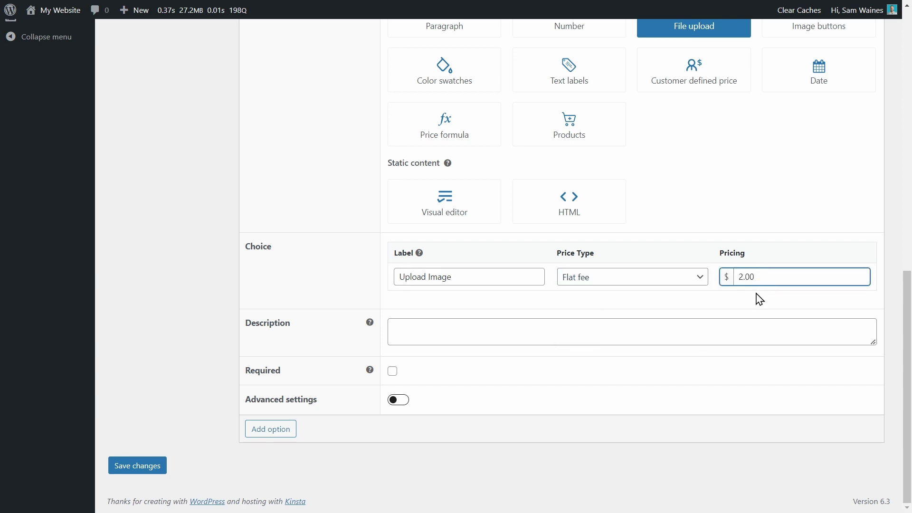
click(695, 280)
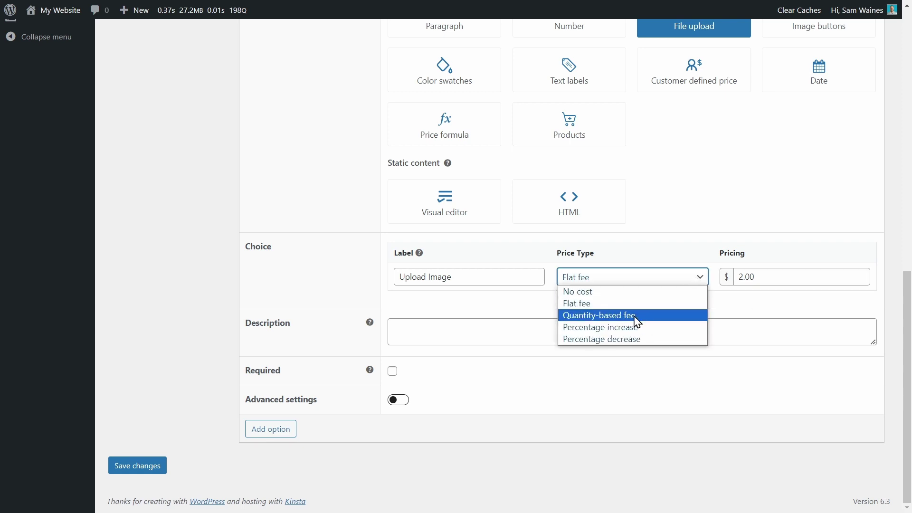
click(638, 316)
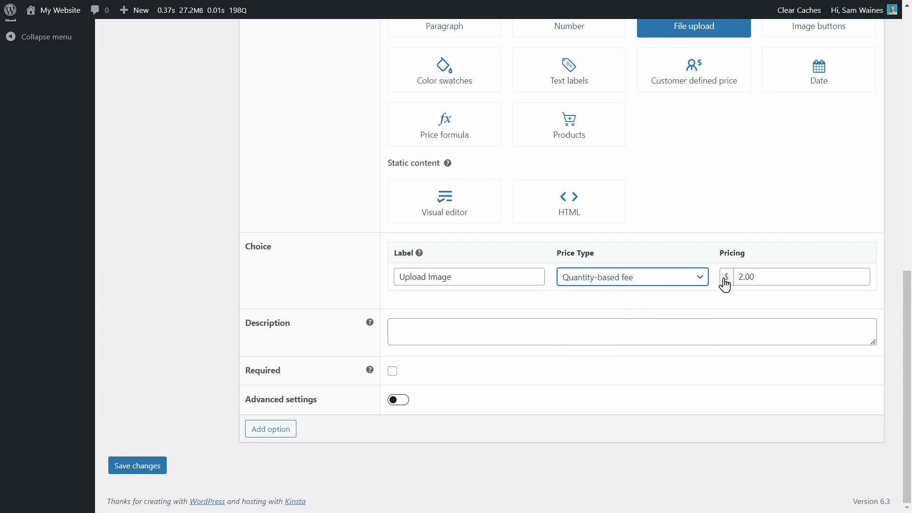
click(774, 279)
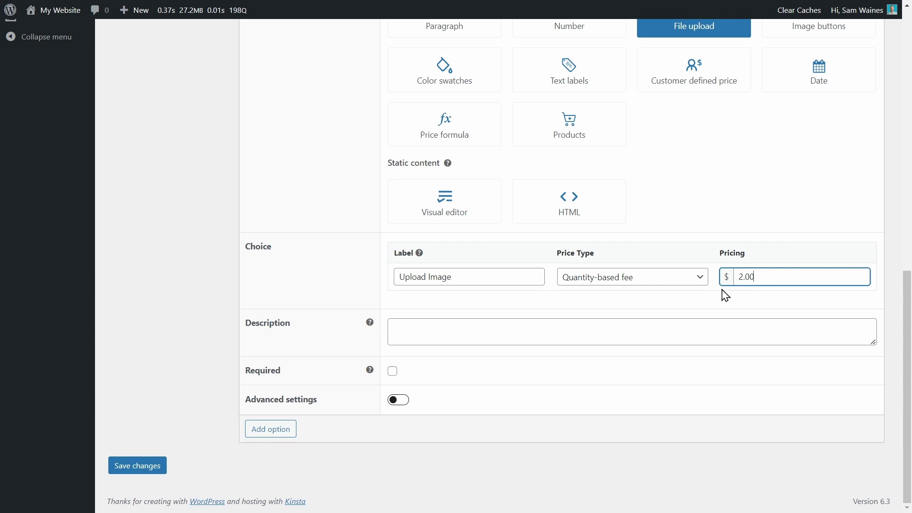
click(706, 282)
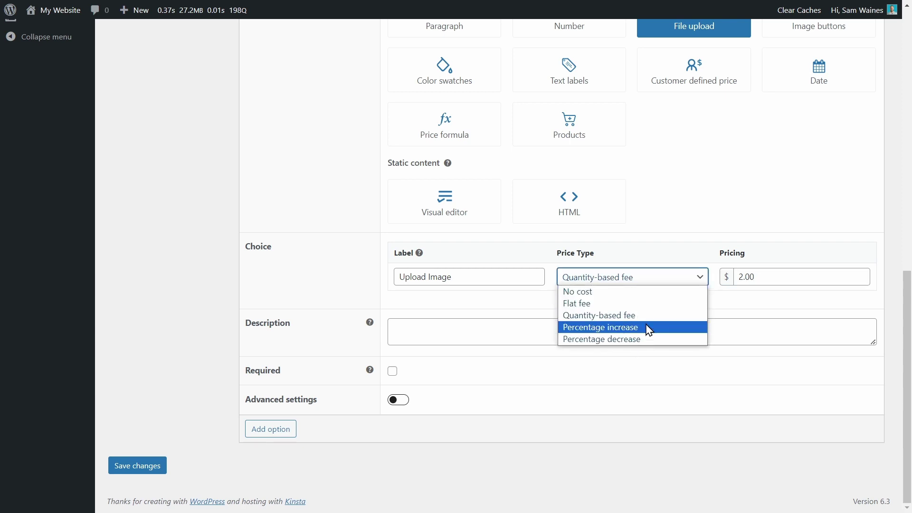
click(591, 292)
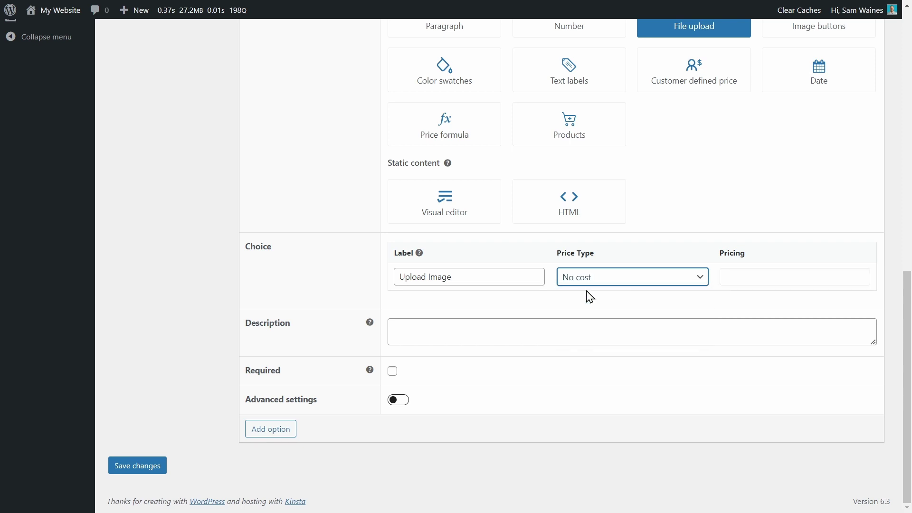
click(419, 326)
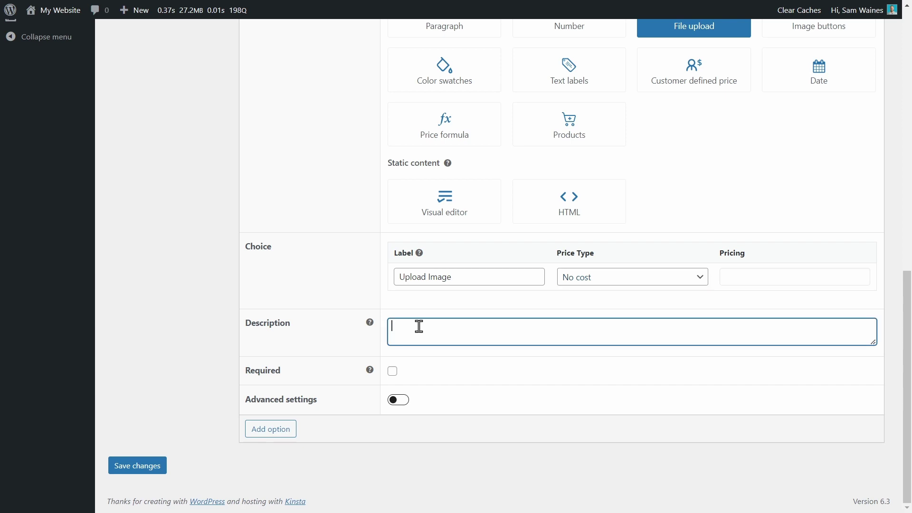
click(393, 372)
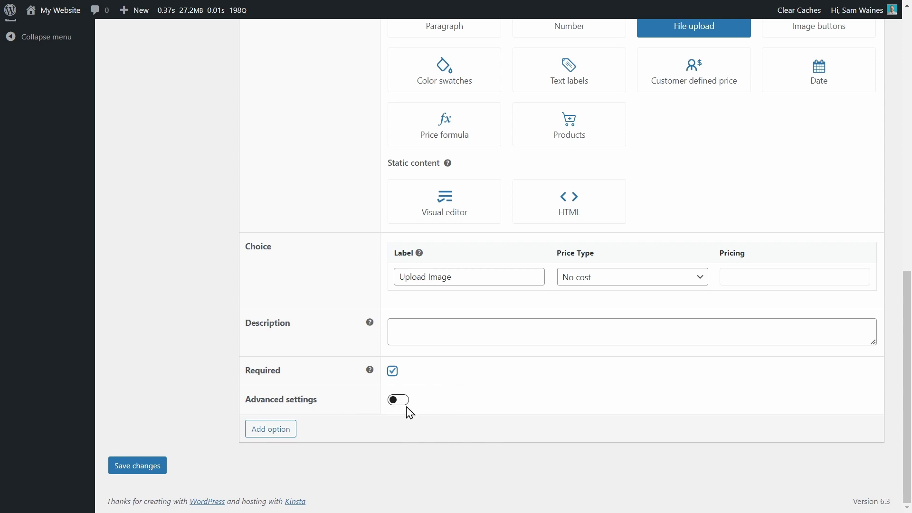
click(135, 467)
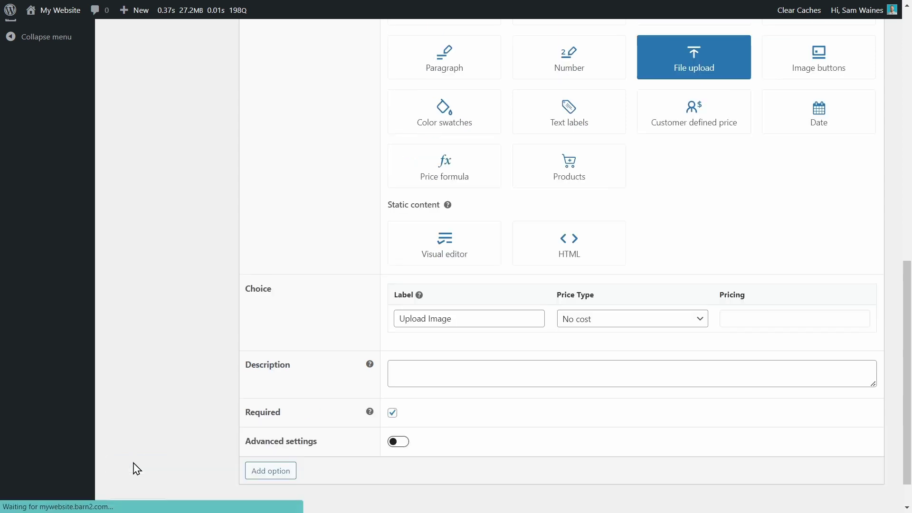
Step: Enable Advanced settings on the File Upload option and set a 20 MB maximum file size
scroll(190, 376, down, 3)
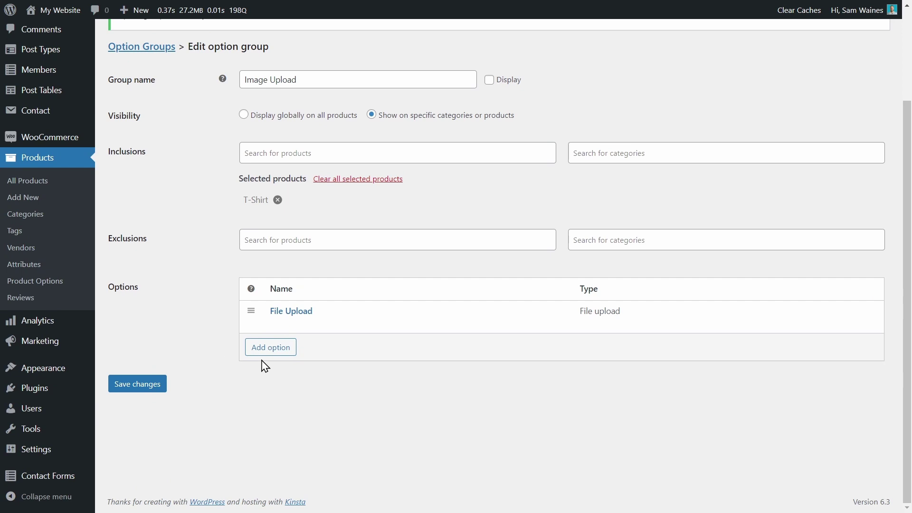
click(285, 328)
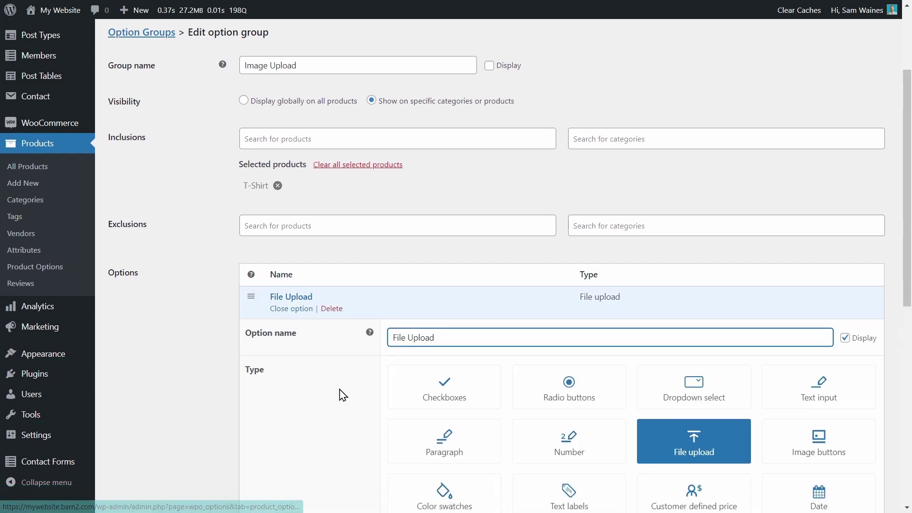
scroll(343, 394, down, 9)
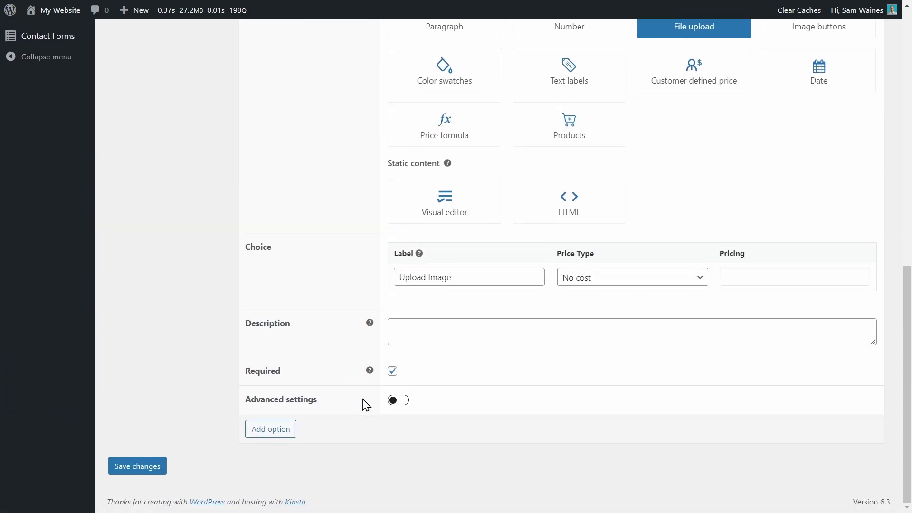
click(399, 401)
scroll(484, 402, down, 5)
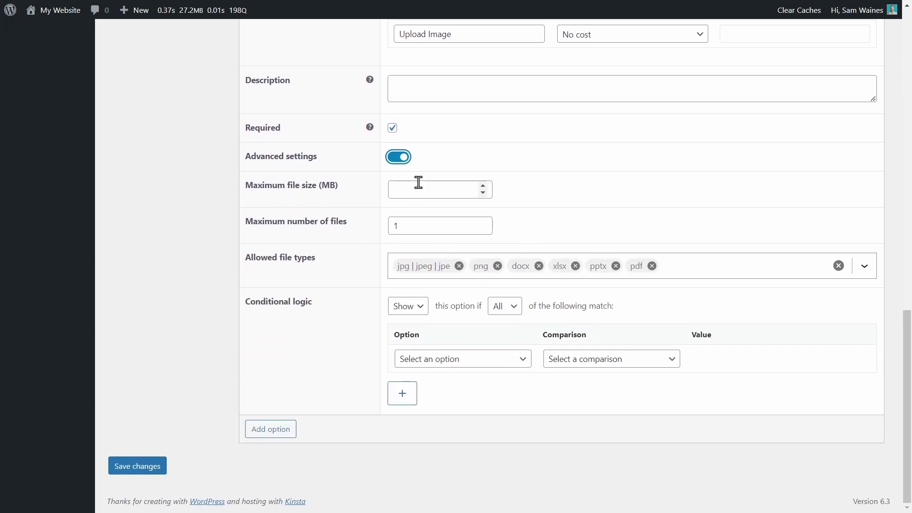
click(418, 186)
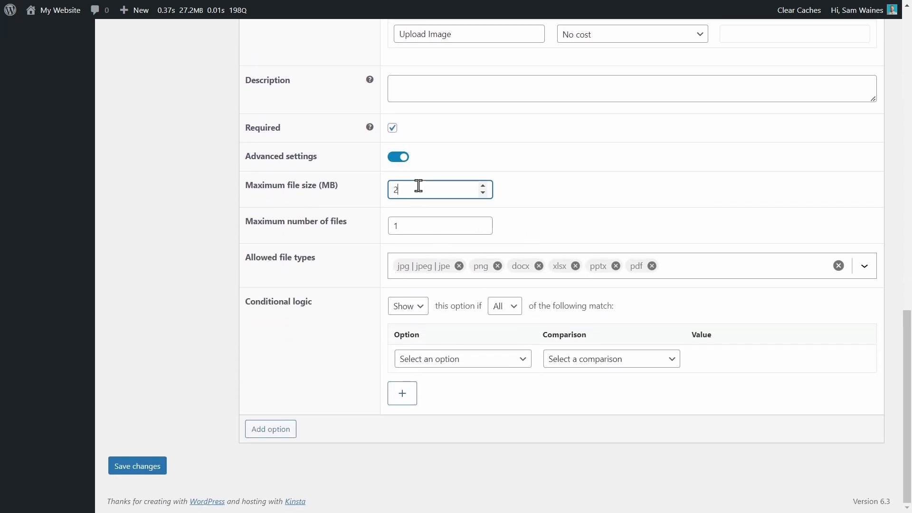
click(524, 189)
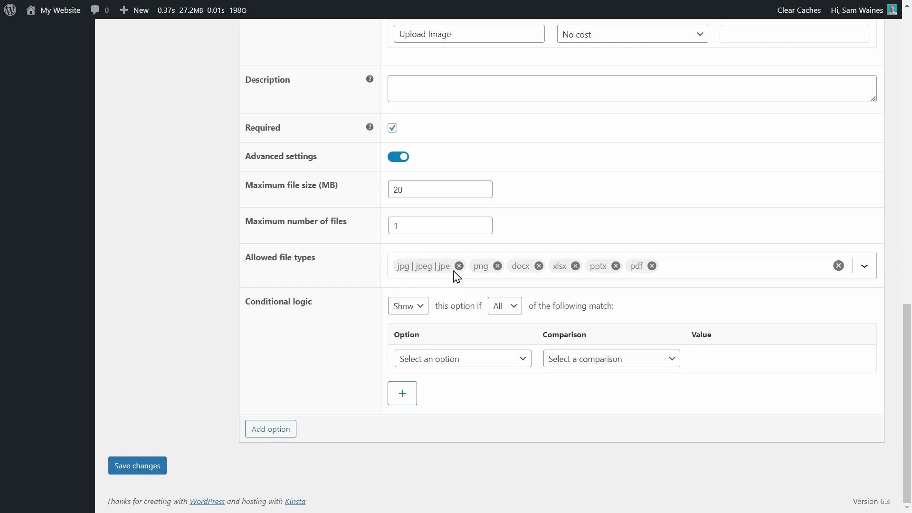
Step: Remove docx, xlsx and pptx from the allowed file types and add webp
click(539, 266)
click(538, 266)
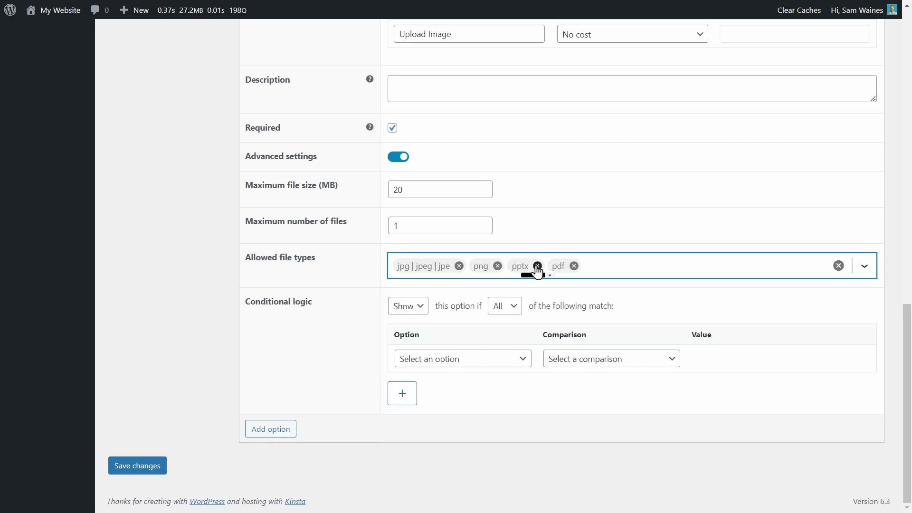
click(538, 267)
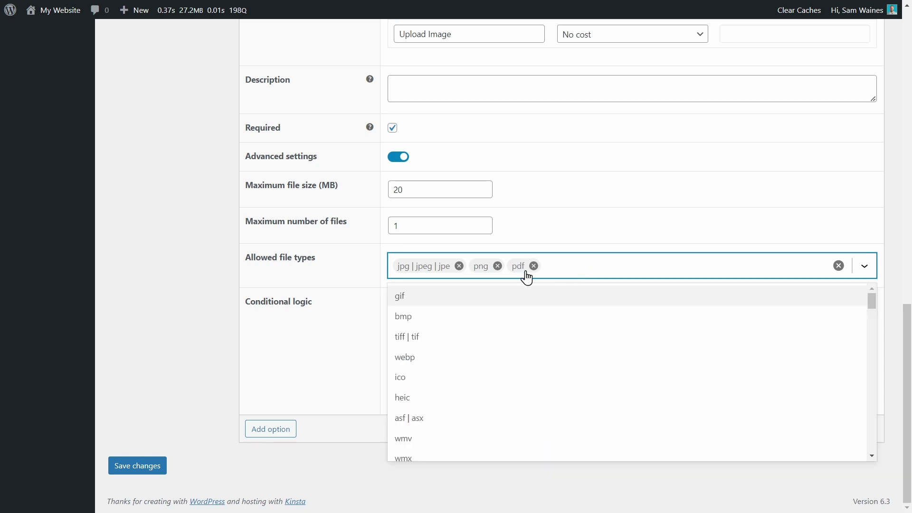
click(554, 270)
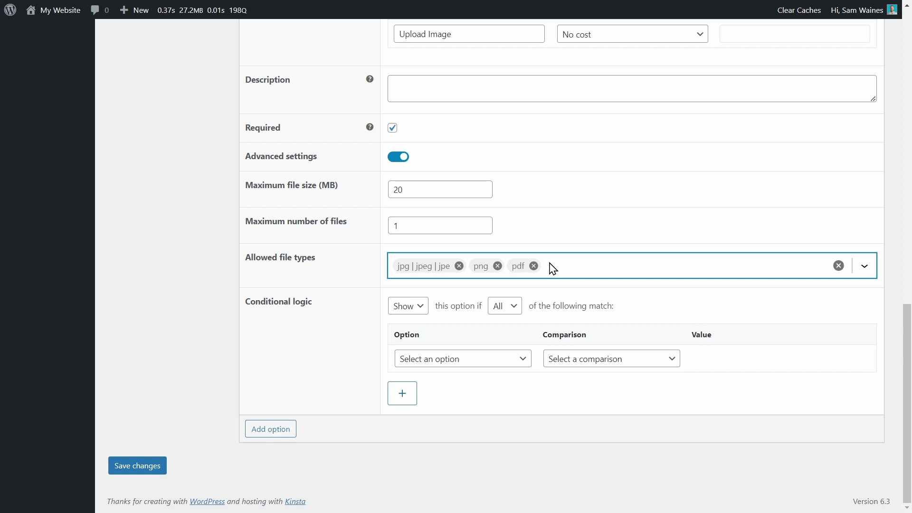
click(554, 271)
click(414, 359)
click(515, 308)
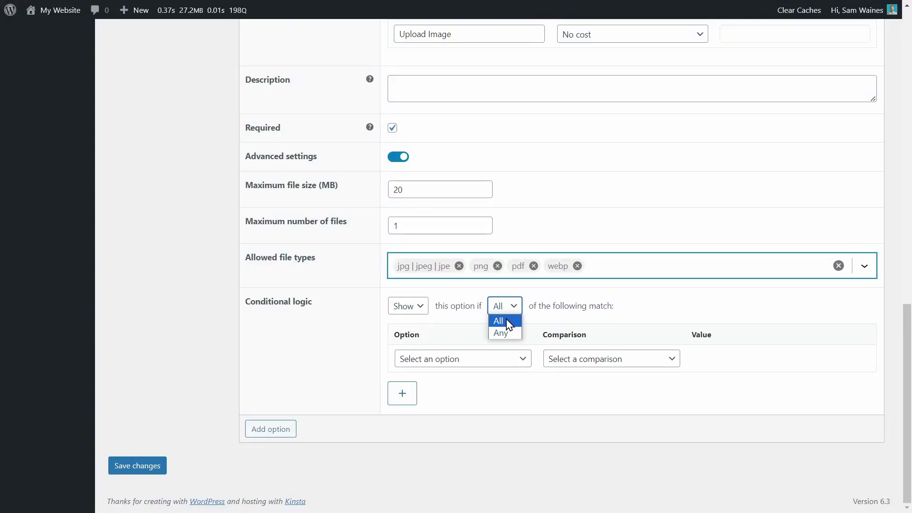
click(546, 321)
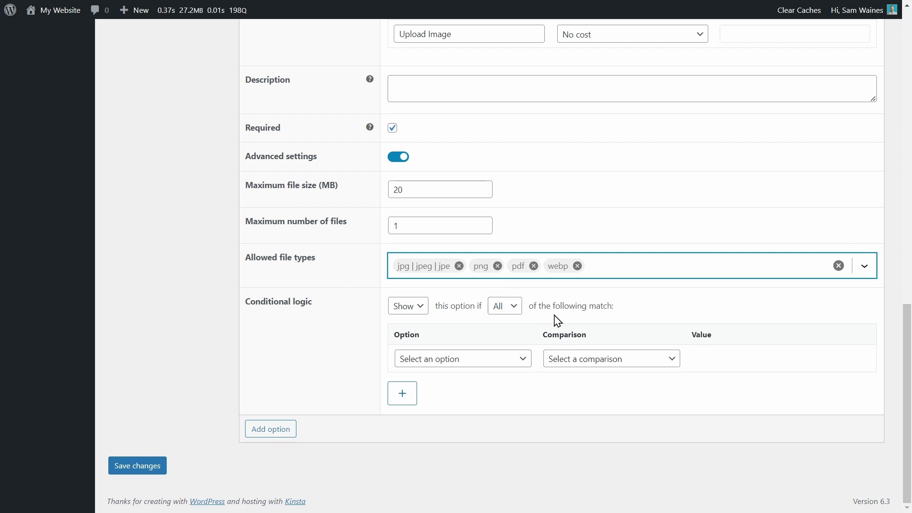
click(521, 360)
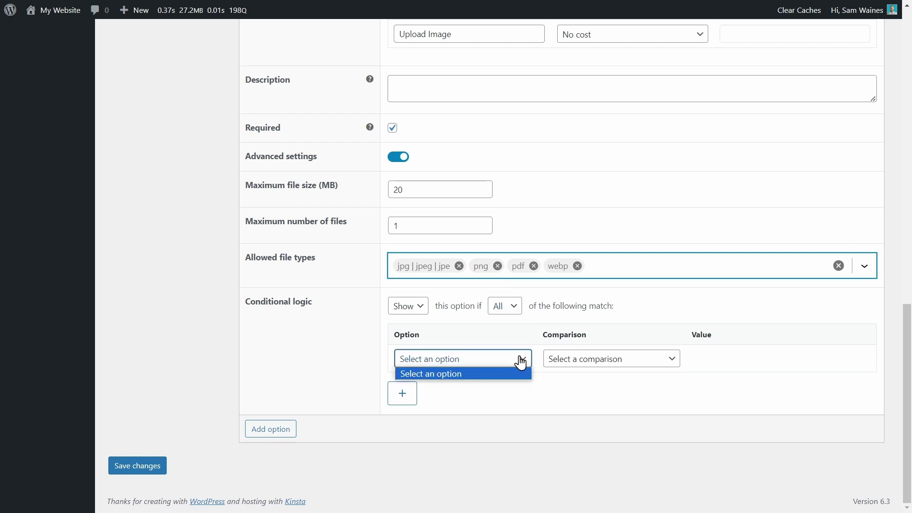
click(632, 366)
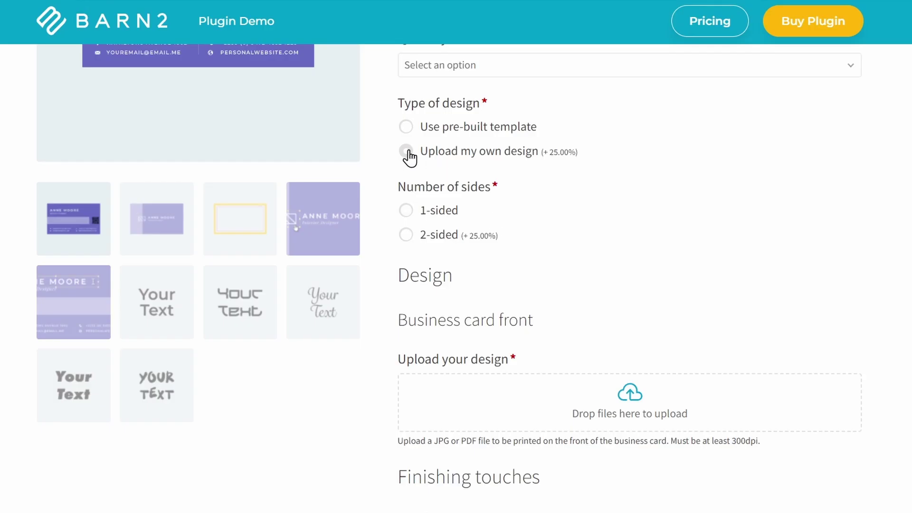
click(407, 127)
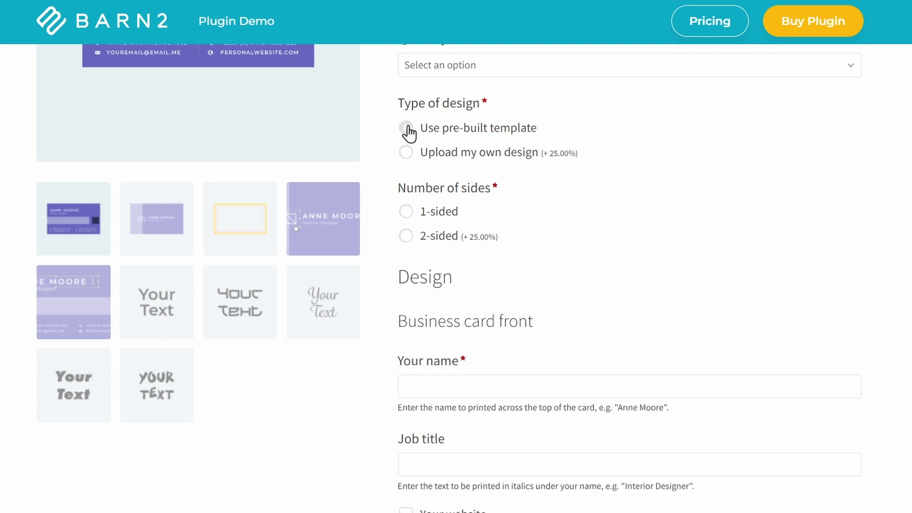
click(405, 155)
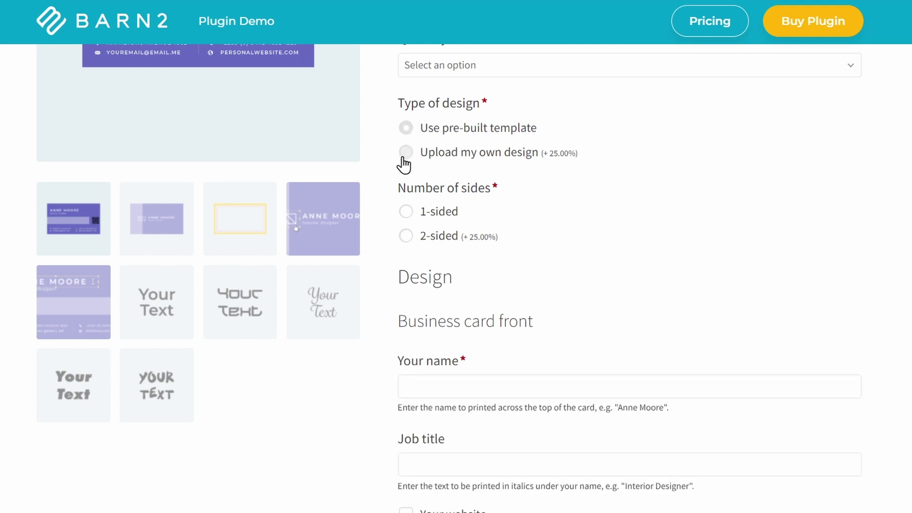
click(406, 128)
click(407, 153)
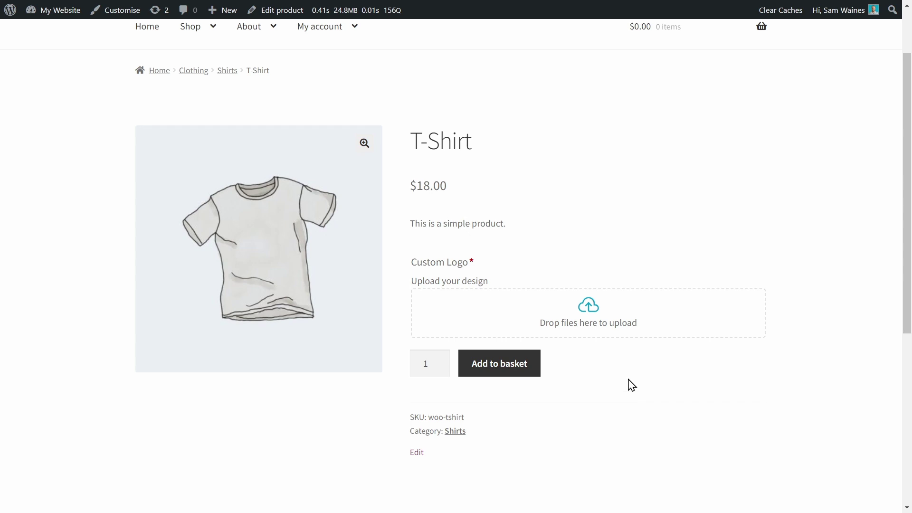
Step: Trigger the missing-file error, then upload 'Barn2 Plugins vertical colour.png' as the Custom Logo
click(480, 367)
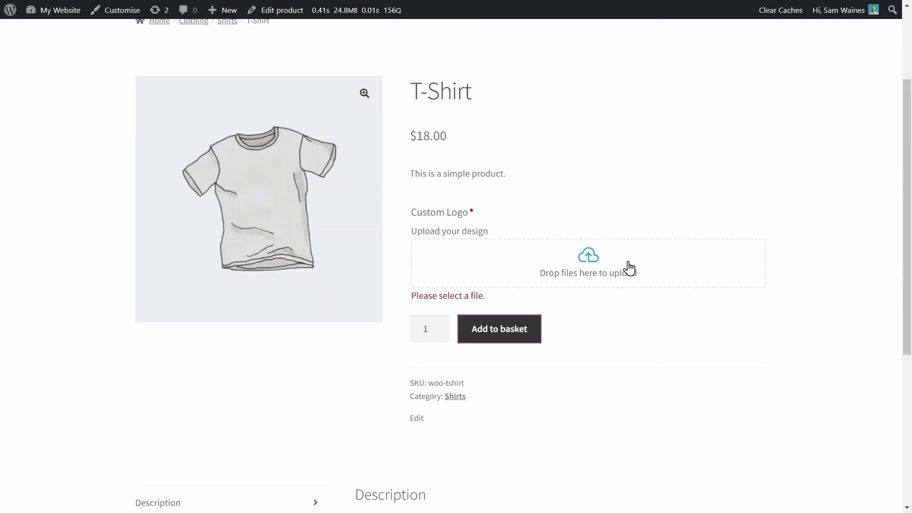
click(589, 265)
click(475, 110)
click(813, 470)
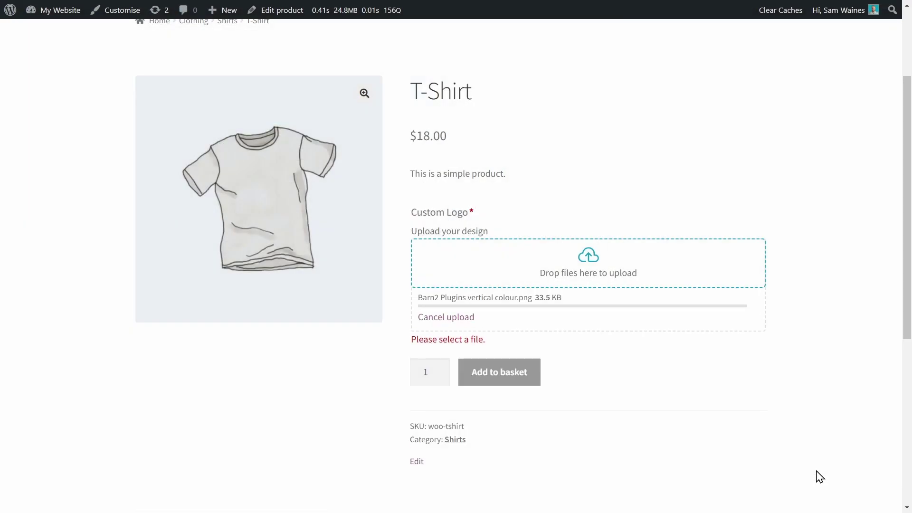